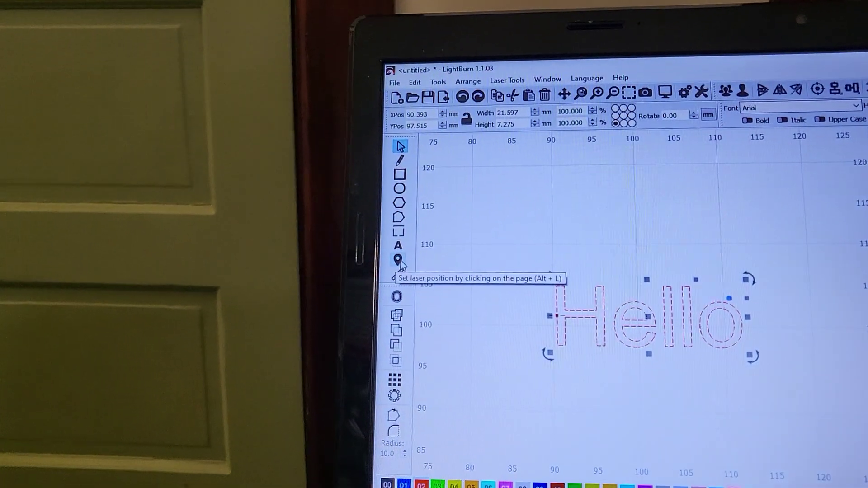
Place the laser head at the left edge of the Hello text by clicking the page
left_click(385, 276)
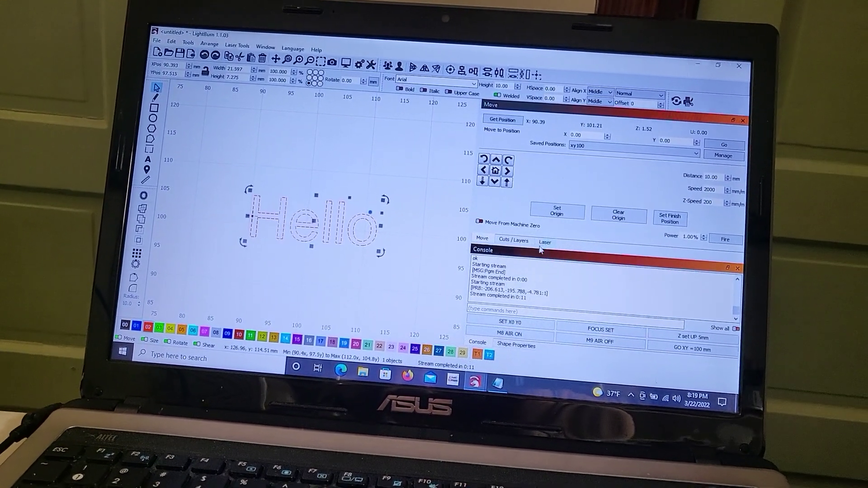
Review layer C02 for Hello: Line mode, speed 300, power 100, one pass
left_click(552, 245)
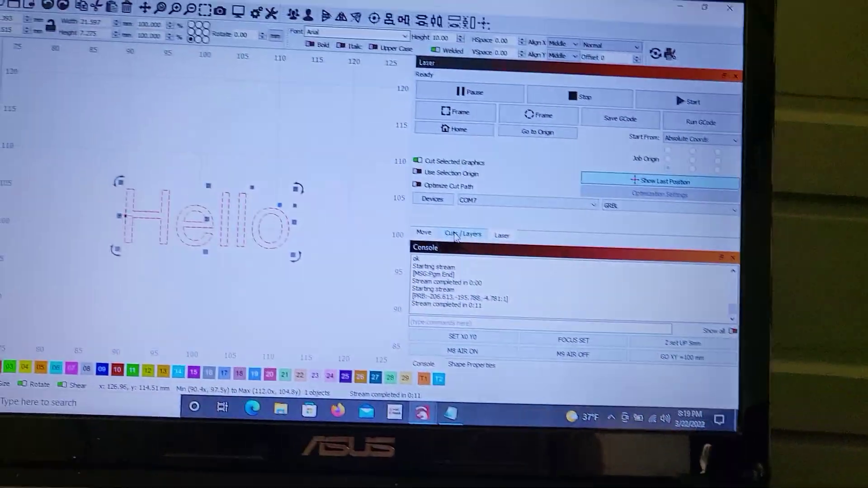
left_click(337, 137)
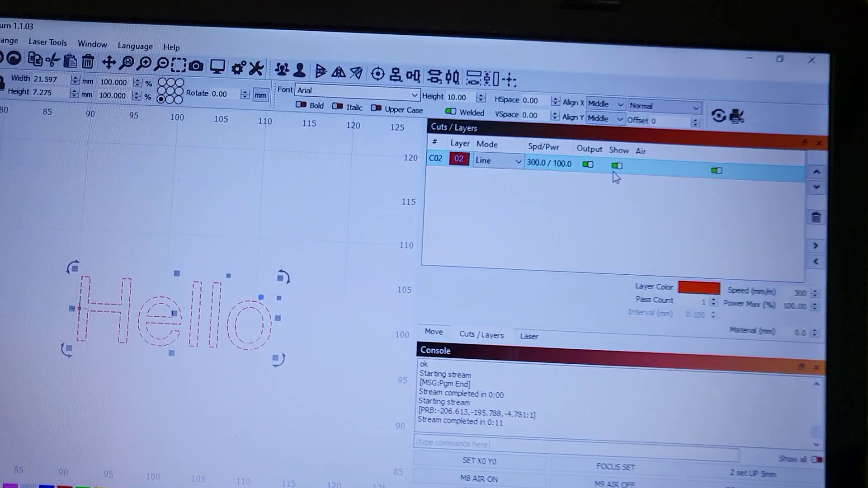